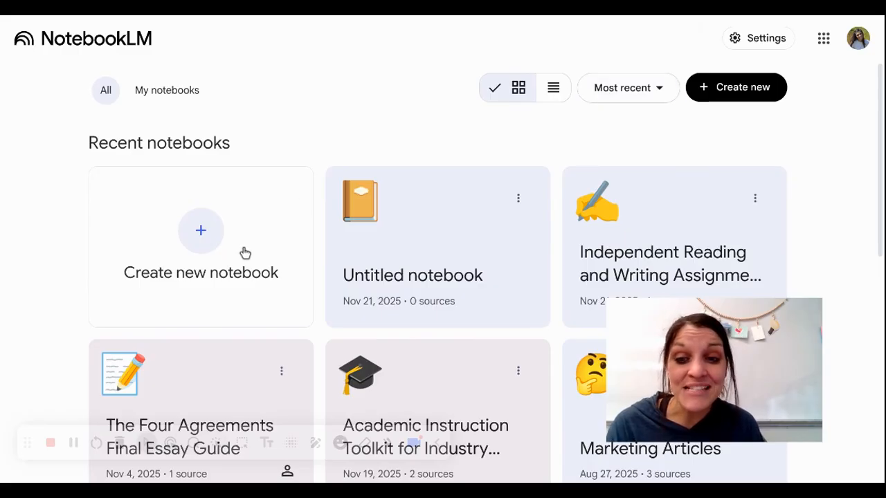
Look through the recent notebooks and check the options available for the Raisin in the Sun notebook
{"action": "scroll", "coordinate": [485, 237], "scroll_direction": "down", "scroll_amount": 6}
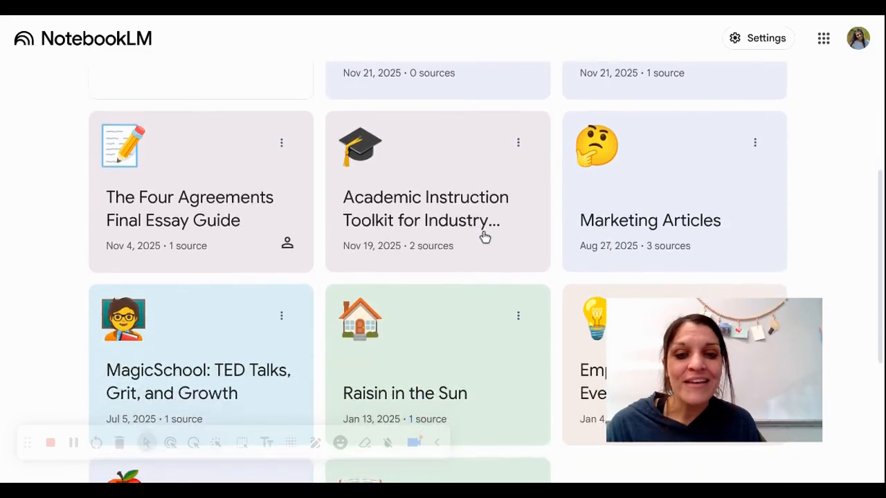
{"action": "scroll", "coordinate": [463, 325], "scroll_direction": "up", "scroll_amount": 2}
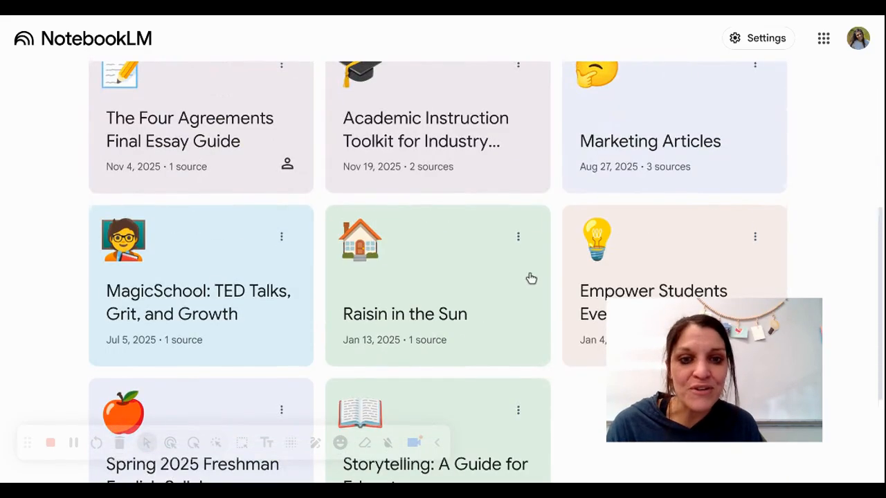
{"action": "left_click", "coordinate": [528, 231]}
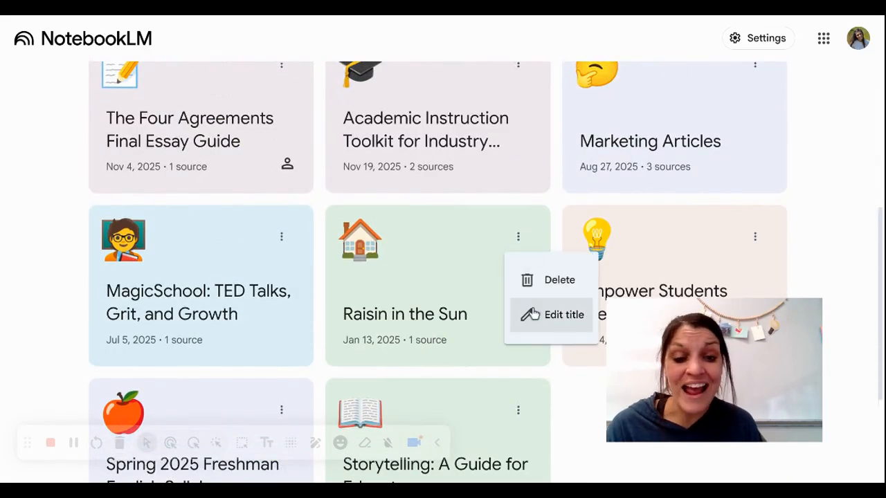
{"action": "left_click", "coordinate": [404, 249]}
{"action": "scroll", "coordinate": [772, 209], "scroll_direction": "up", "scroll_amount": 1}
{"action": "scroll", "coordinate": [773, 211], "scroll_direction": "up", "scroll_amount": 4}
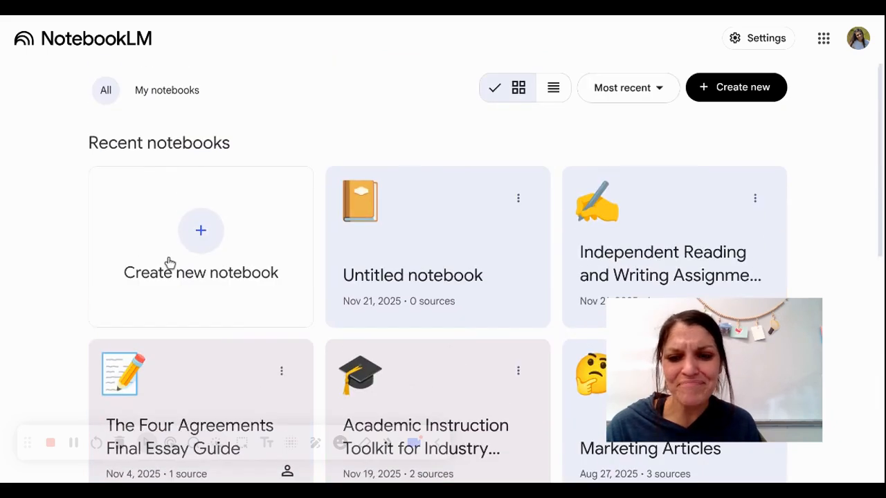
Create a new notebook and import the note card slides, Chapter 1 (MCC Spring 26) and SPE 151: Chapter 1 (Sp26) from Google Drive
{"action": "left_click", "coordinate": [201, 235]}
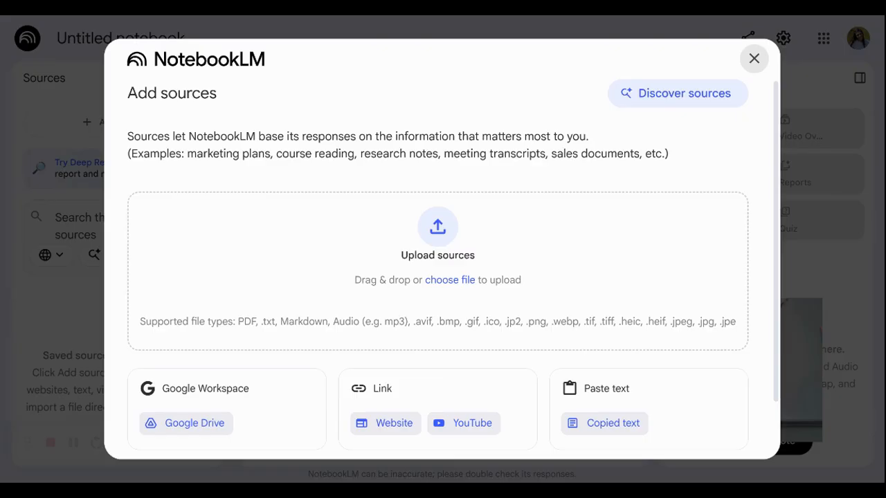
{"action": "left_click", "coordinate": [221, 431]}
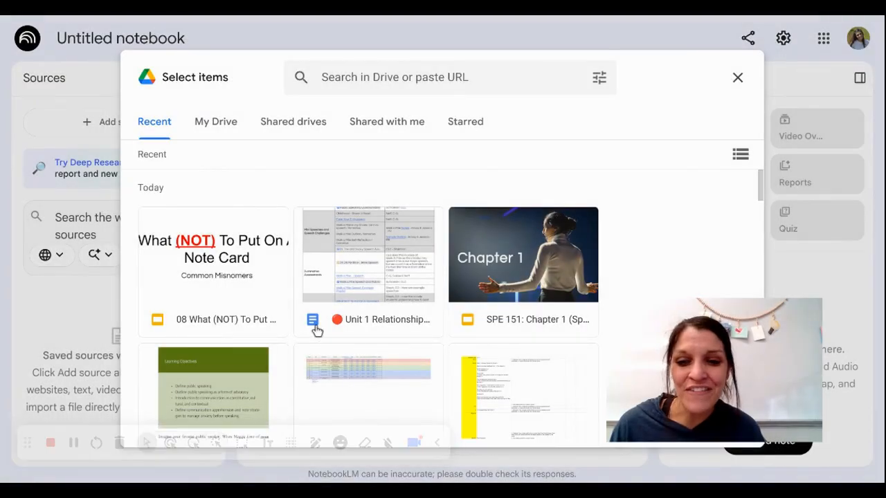
{"action": "scroll", "coordinate": [360, 318], "scroll_direction": "down", "scroll_amount": 1}
{"action": "left_click", "coordinate": [253, 340]}
{"action": "left_click", "coordinate": [524, 215]}
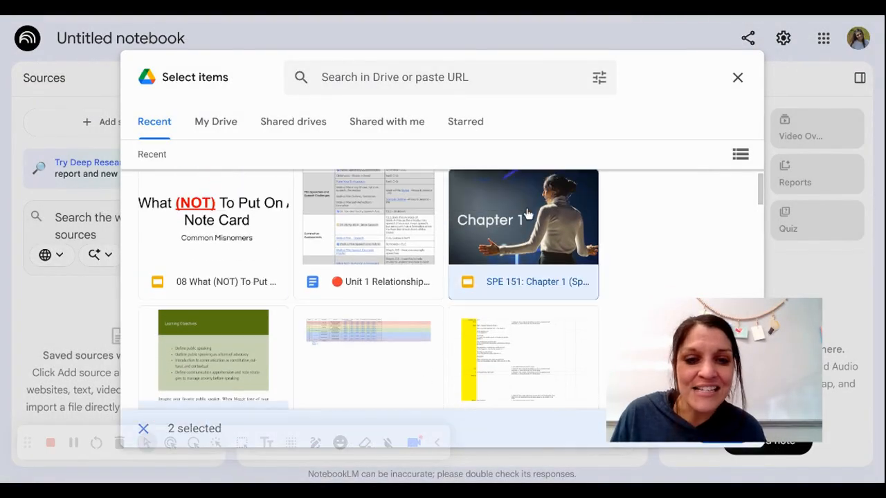
{"action": "left_click_drag", "start_coordinate": [729, 351], "coordinate": [445, 216]}
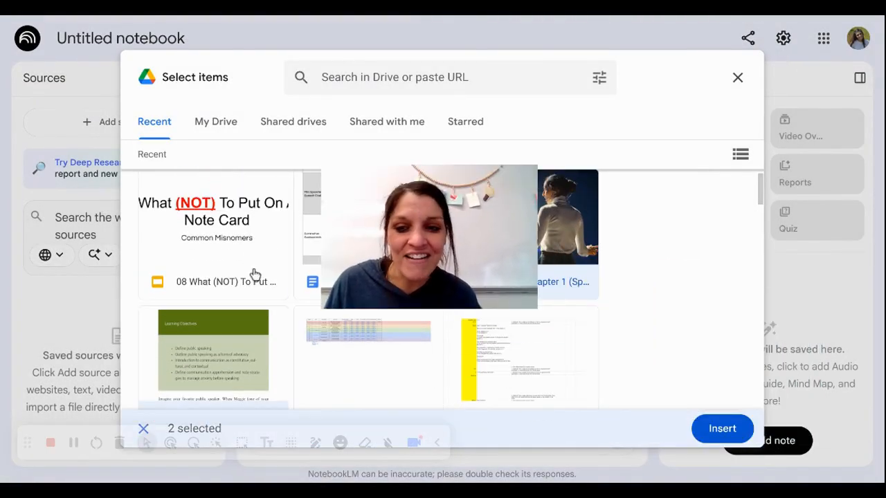
{"action": "left_click", "coordinate": [232, 248]}
{"action": "left_click", "coordinate": [744, 432]}
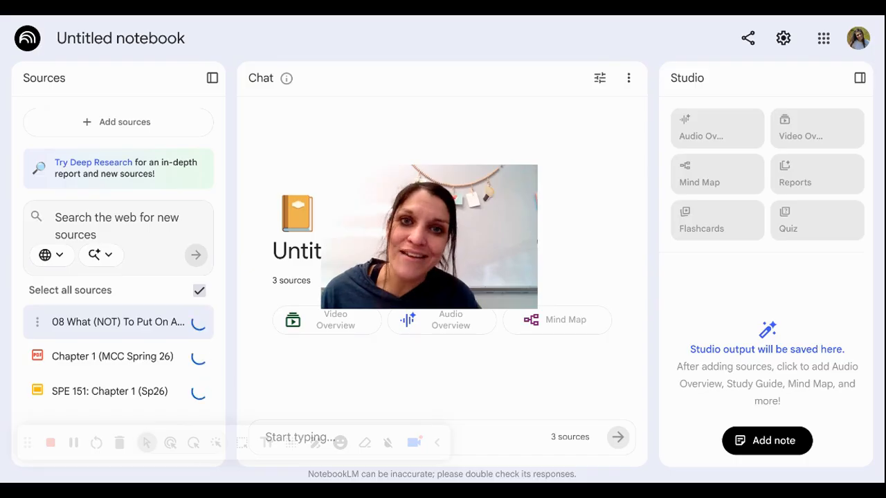
{"action": "left_click", "coordinate": [159, 123]}
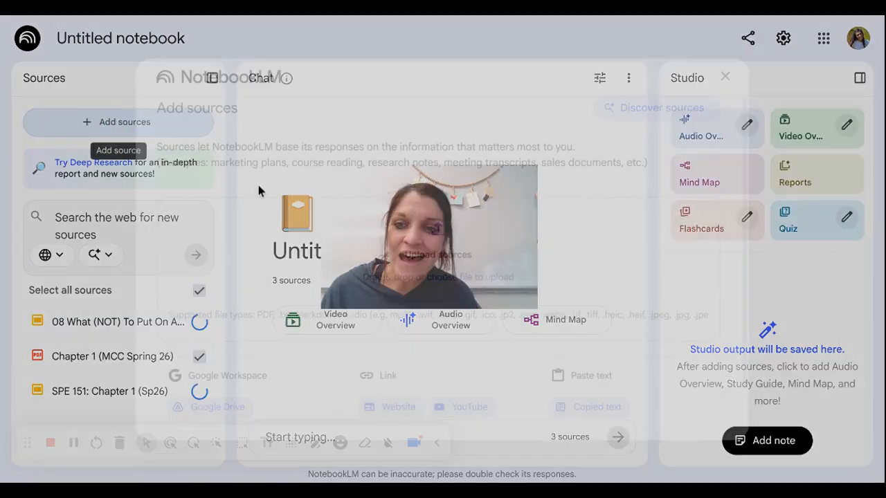
{"action": "left_click", "coordinate": [465, 425]}
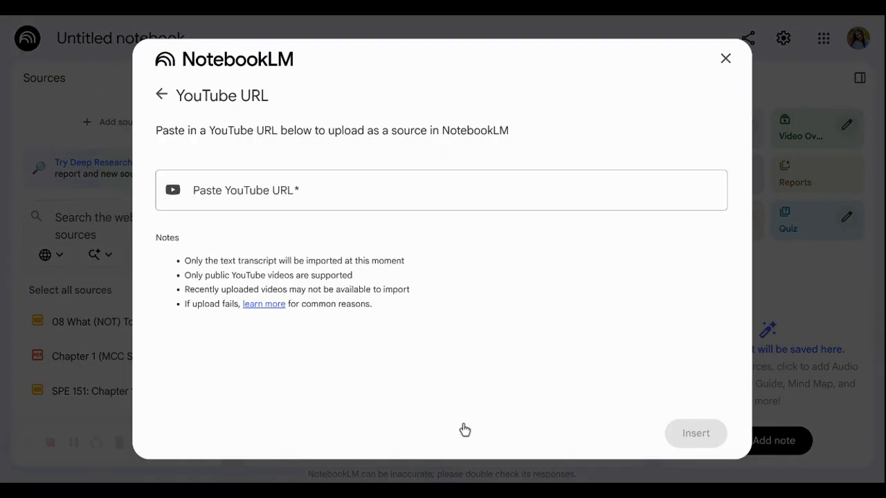
{"action": "left_click", "coordinate": [267, 207]}
{"action": "type", "text": "https://www.youtube.com/watch?v=QkXXi-CCEzA"}
{"action": "left_click", "coordinate": [713, 433]}
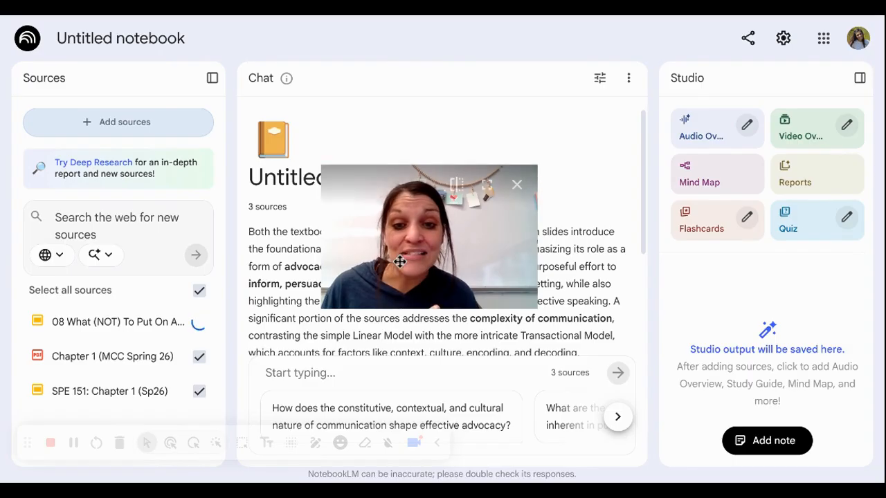
{"action": "left_click_drag", "start_coordinate": [400, 262], "coordinate": [475, 143]}
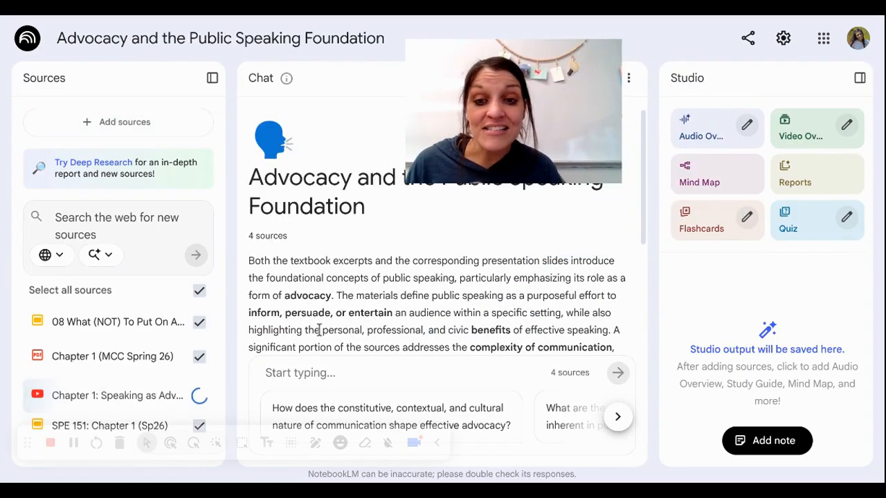
Exclude the 08 What (NOT) To Put On A... slides from the active sources and include them again
{"action": "scroll", "coordinate": [355, 338], "scroll_direction": "down", "scroll_amount": 3}
{"action": "scroll", "coordinate": [358, 356], "scroll_direction": "up", "scroll_amount": 3}
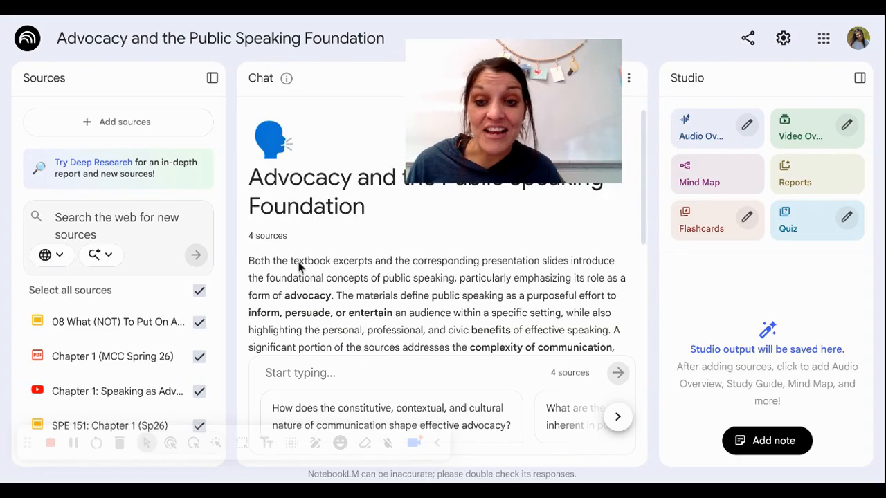
{"action": "left_click", "coordinate": [199, 322]}
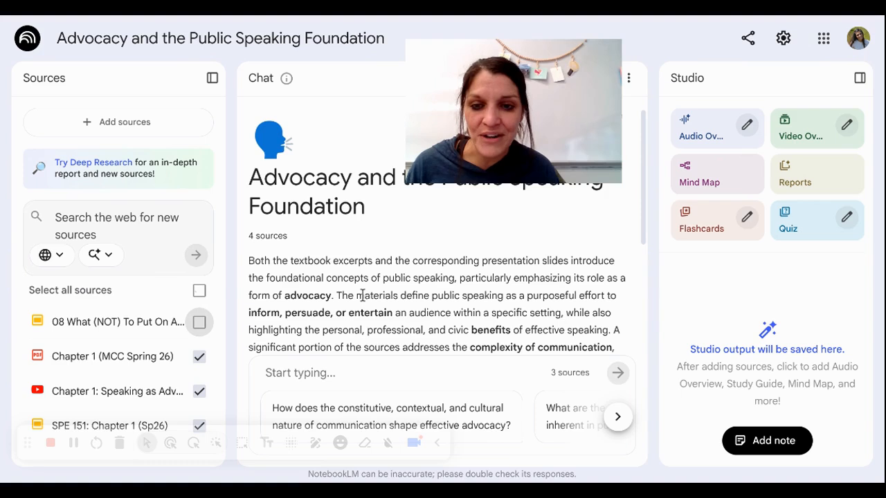
{"action": "scroll", "coordinate": [408, 256], "scroll_direction": "down", "scroll_amount": 2}
{"action": "left_click", "coordinate": [199, 323]}
{"action": "scroll", "coordinate": [337, 270], "scroll_direction": "up", "scroll_amount": 2}
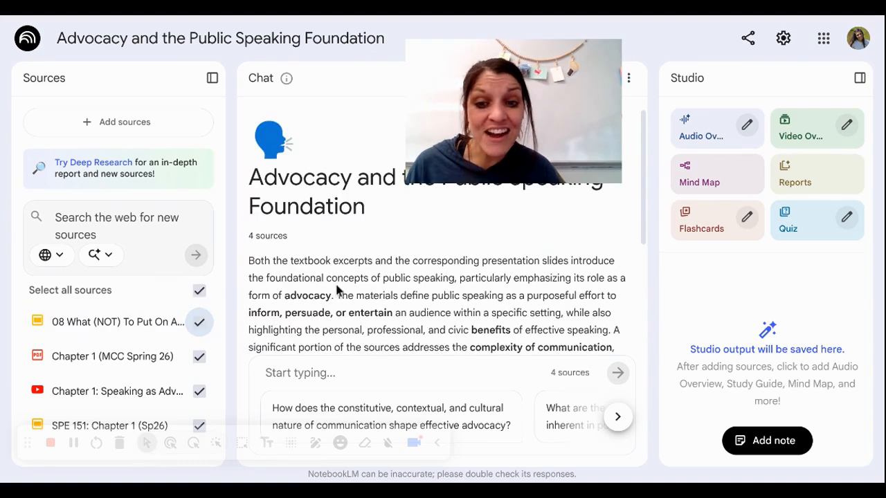
Read the remainder of the notebook summary and browse through the suggested chat questions
{"action": "scroll", "coordinate": [337, 291], "scroll_direction": "down", "scroll_amount": 4}
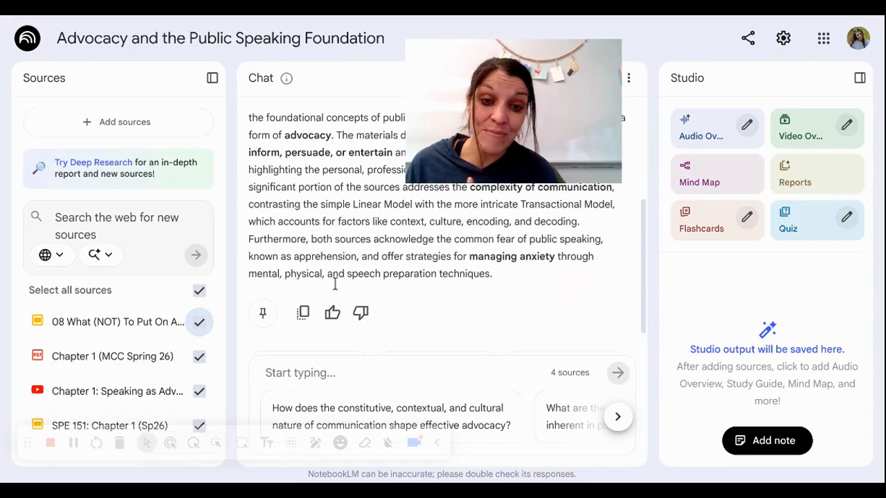
{"action": "scroll", "coordinate": [434, 313], "scroll_direction": "down", "scroll_amount": 1}
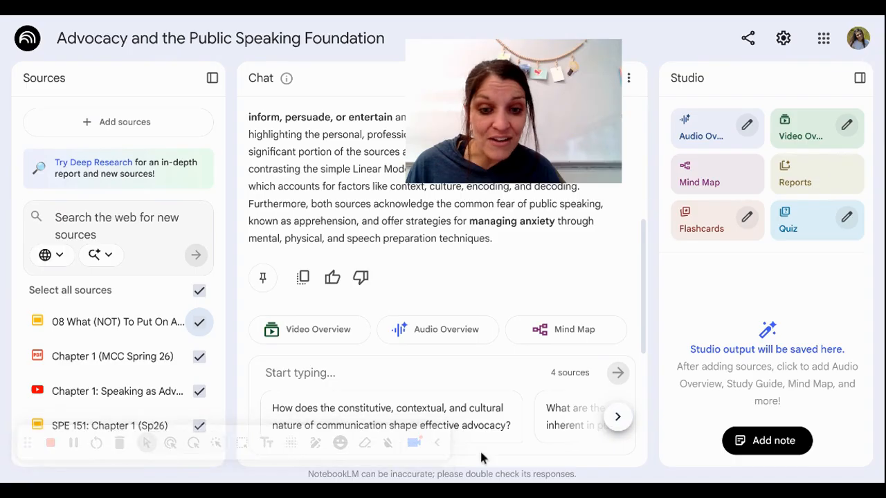
{"action": "left_click", "coordinate": [445, 450]}
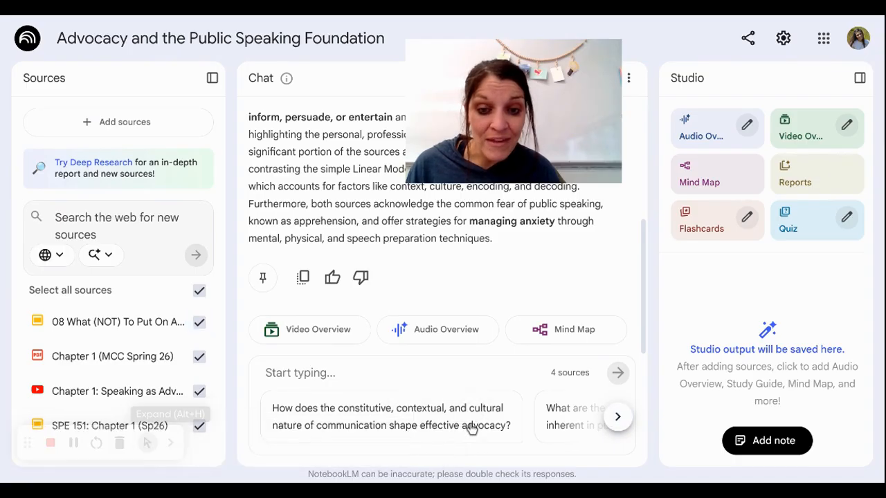
{"action": "left_click", "coordinate": [617, 417]}
{"action": "left_click", "coordinate": [617, 420]}
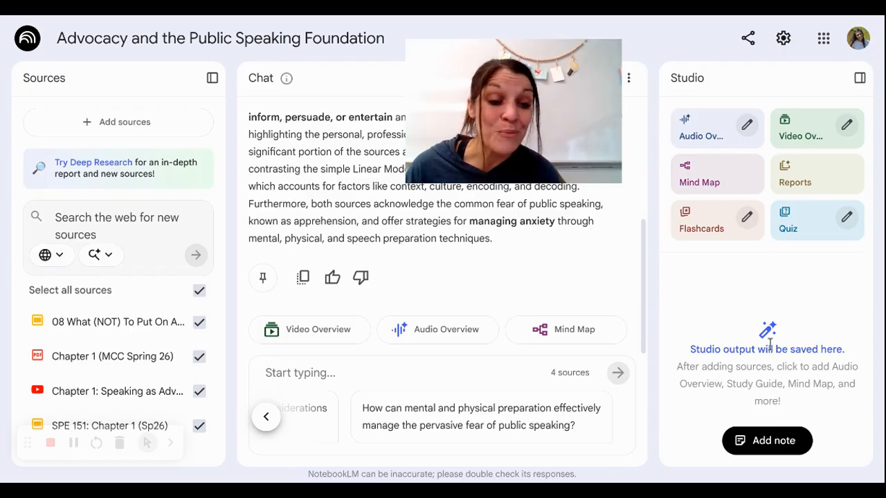
Generate a quiz from all sources and ask the chat: "Give me the top five main points of these resources."
{"action": "left_click", "coordinate": [796, 227]}
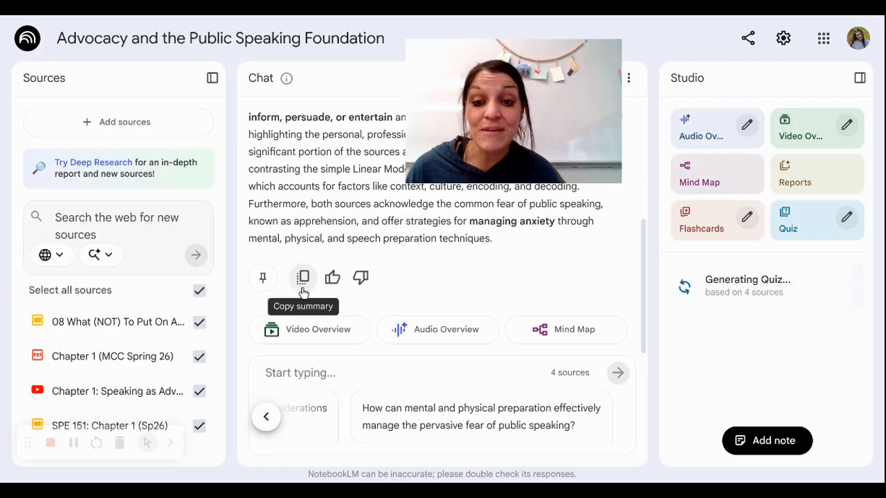
{"action": "left_click", "coordinate": [370, 368]}
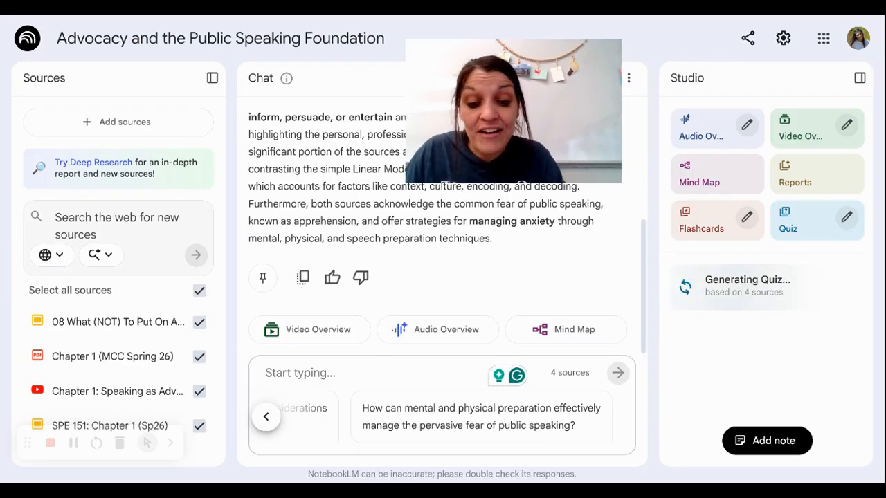
{"action": "type", "text": "Give me the top five main points"}
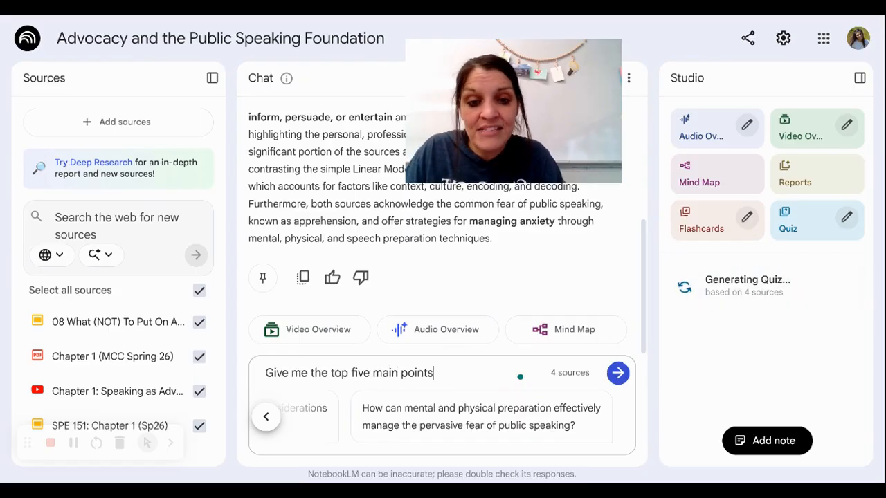
{"action": "type", "text": " of these resources."}
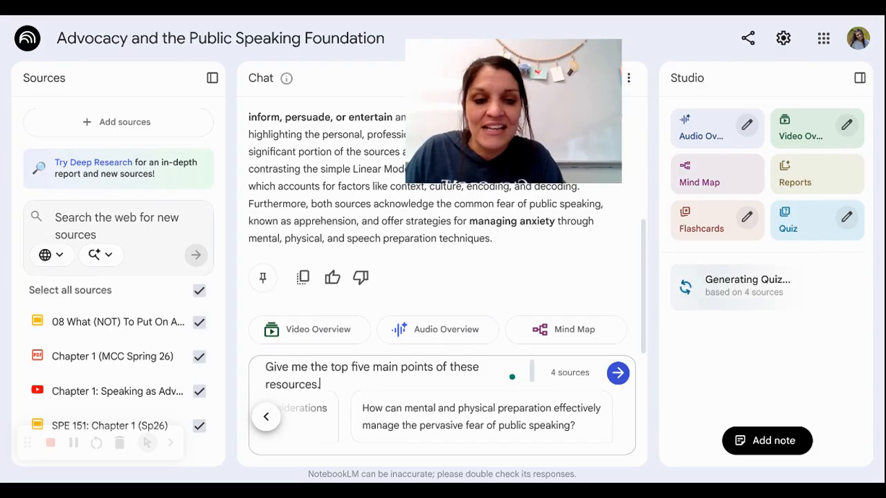
{"action": "key", "text": "Return"}
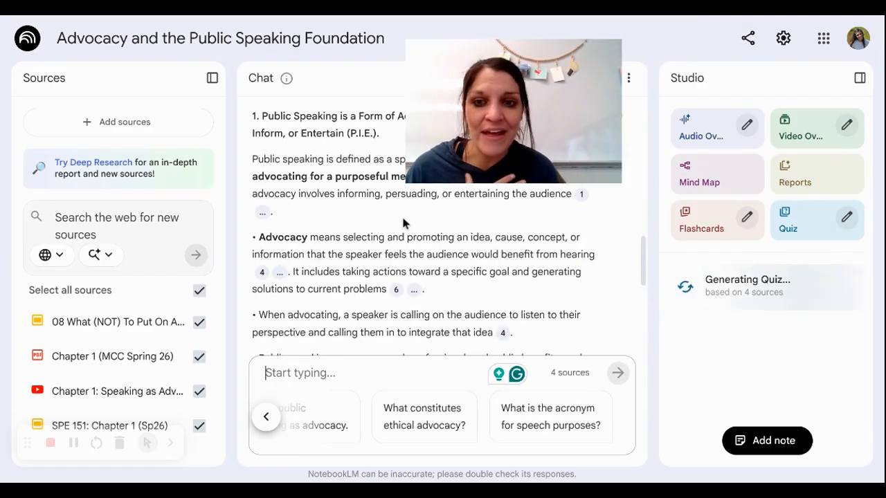
Read through the chat's five main points and examine the source passage behind a citation in the anxiety strategies
{"action": "scroll", "coordinate": [394, 232], "scroll_direction": "up", "scroll_amount": 2}
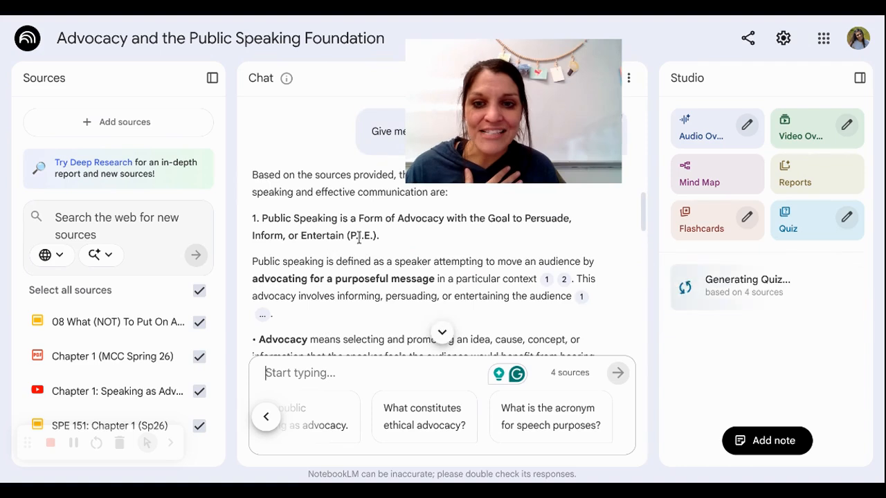
{"action": "scroll", "coordinate": [483, 250], "scroll_direction": "down", "scroll_amount": 3}
{"action": "scroll", "coordinate": [456, 267], "scroll_direction": "down", "scroll_amount": 5}
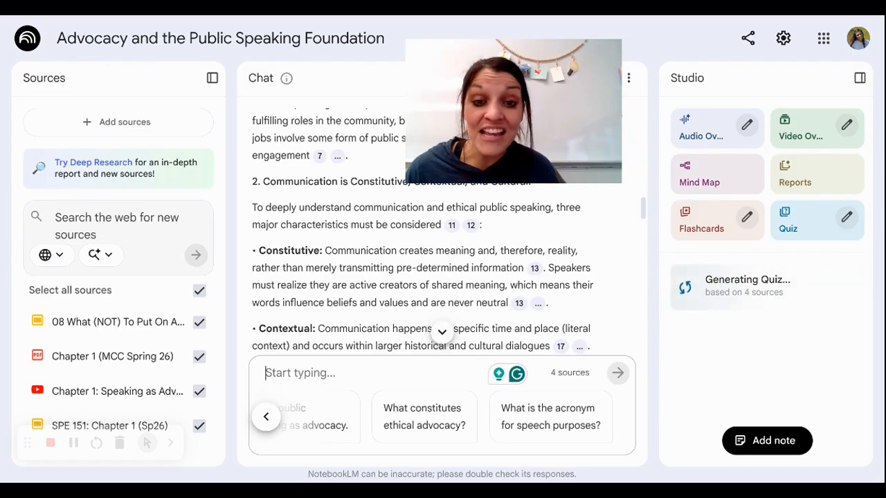
{"action": "scroll", "coordinate": [499, 310], "scroll_direction": "down", "scroll_amount": 3}
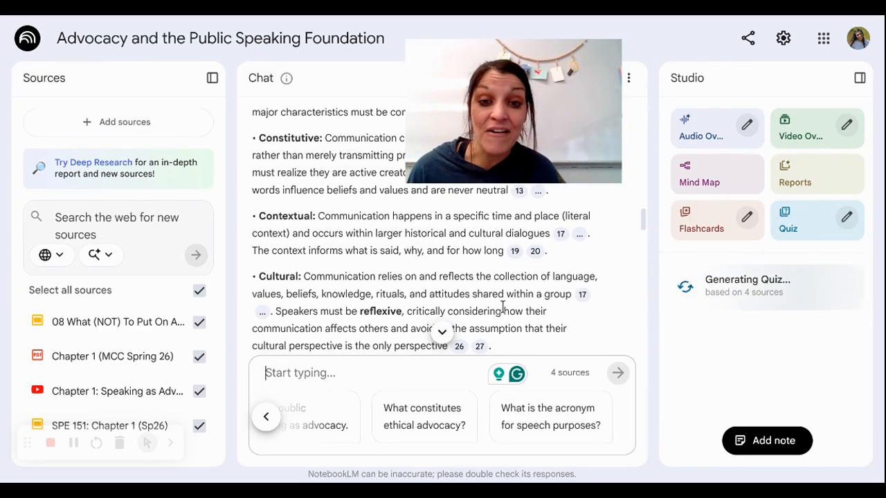
{"action": "scroll", "coordinate": [476, 335], "scroll_direction": "down", "scroll_amount": 3}
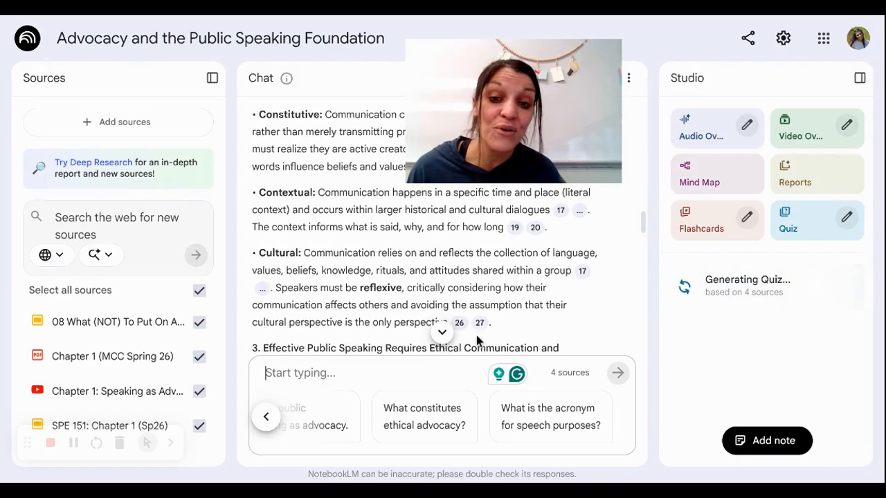
{"action": "scroll", "coordinate": [476, 335], "scroll_direction": "down", "scroll_amount": 6}
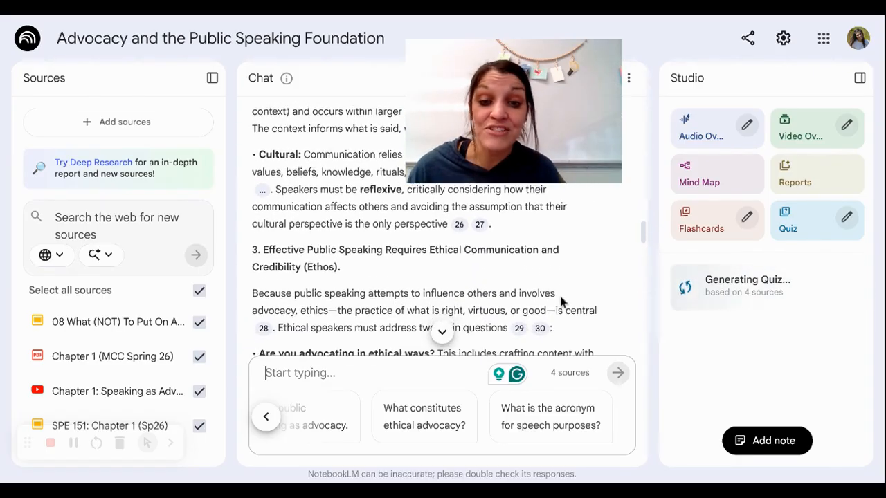
{"action": "scroll", "coordinate": [447, 266], "scroll_direction": "down", "scroll_amount": 9}
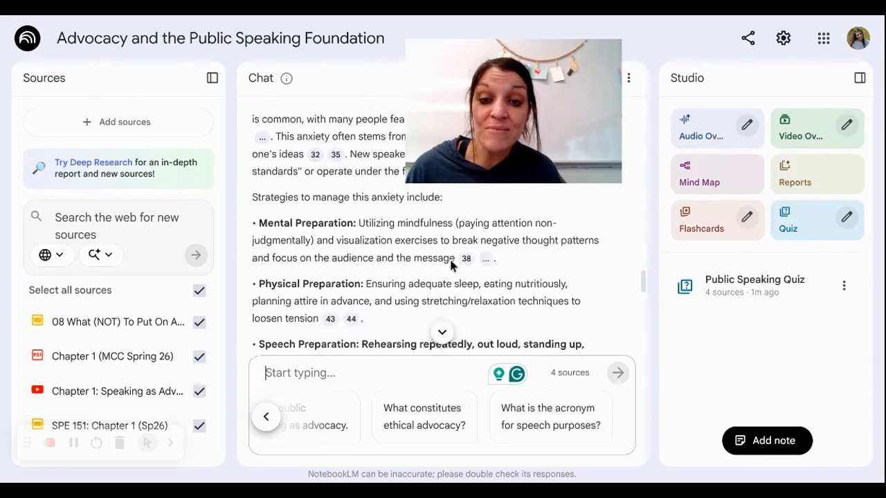
{"action": "mouse_move", "coordinate": [355, 285]}
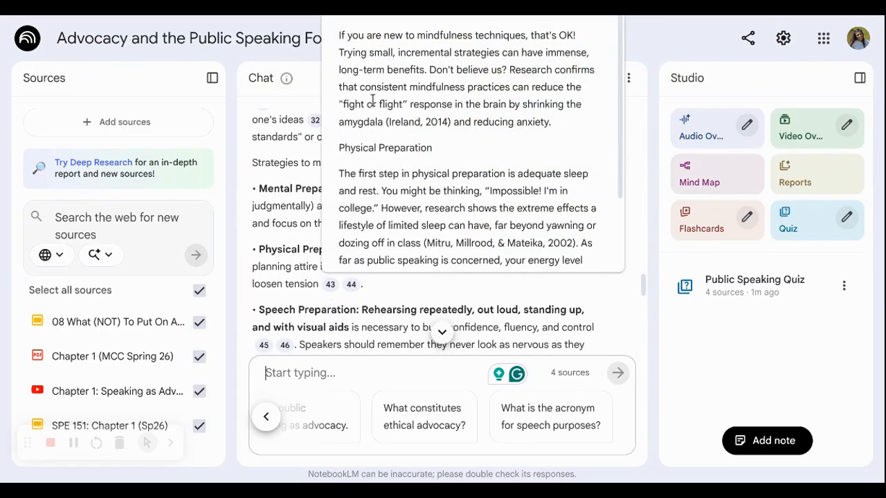
{"action": "scroll", "coordinate": [372, 163], "scroll_direction": "down", "scroll_amount": 1}
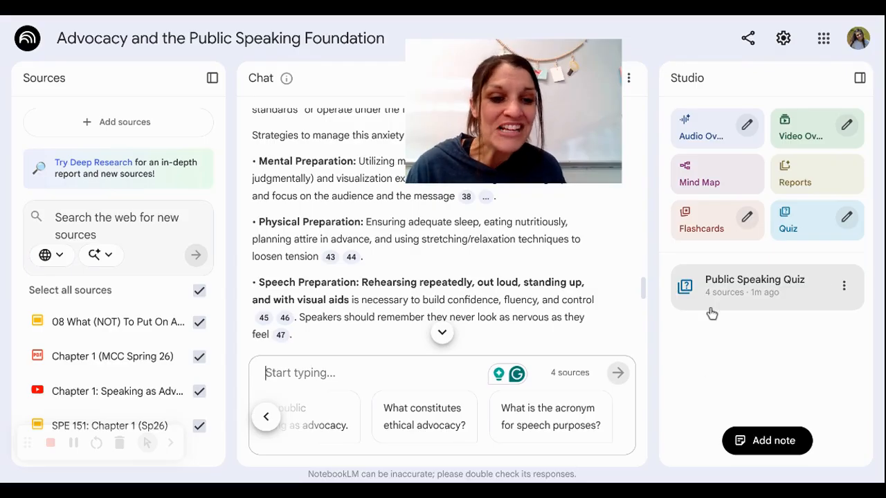
Open the generated Public Speaking Quiz at its first question
{"action": "left_click", "coordinate": [760, 307]}
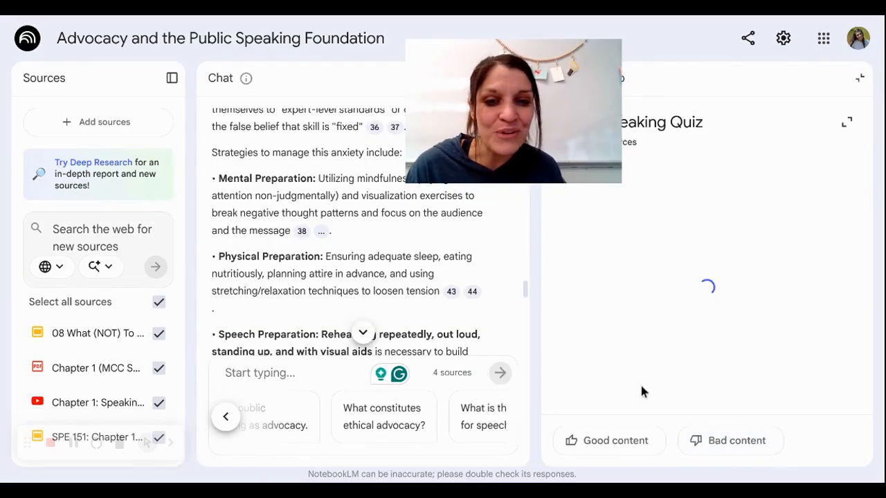
{"action": "left_click_drag", "start_coordinate": [456, 44], "coordinate": [52, 313]}
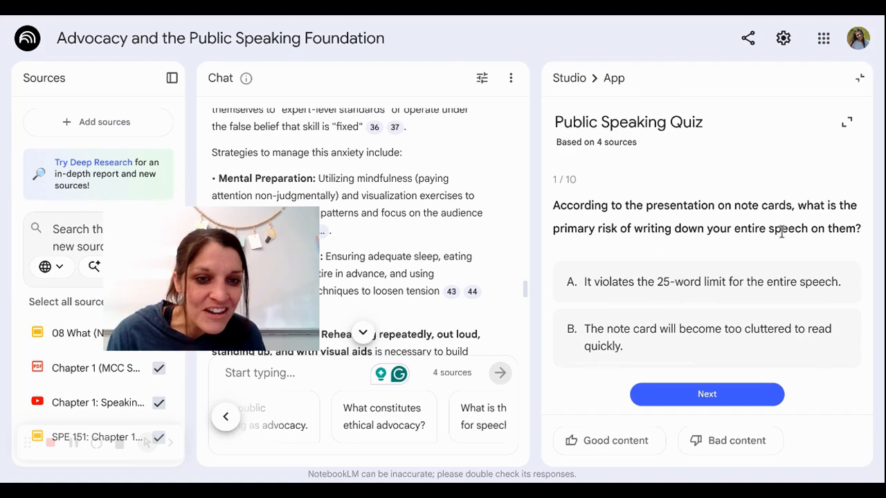
Read the first quiz question about note cards, its four answer options, and its hint
{"action": "scroll", "coordinate": [744, 286], "scroll_direction": "down", "scroll_amount": 1}
{"action": "scroll", "coordinate": [717, 339], "scroll_direction": "down", "scroll_amount": 4}
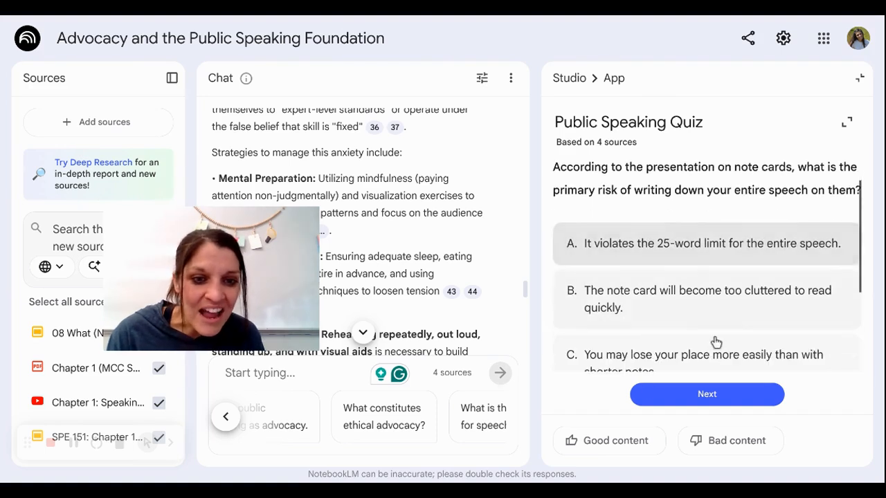
{"action": "scroll", "coordinate": [720, 344], "scroll_direction": "down", "scroll_amount": 2}
{"action": "left_click", "coordinate": [593, 341]}
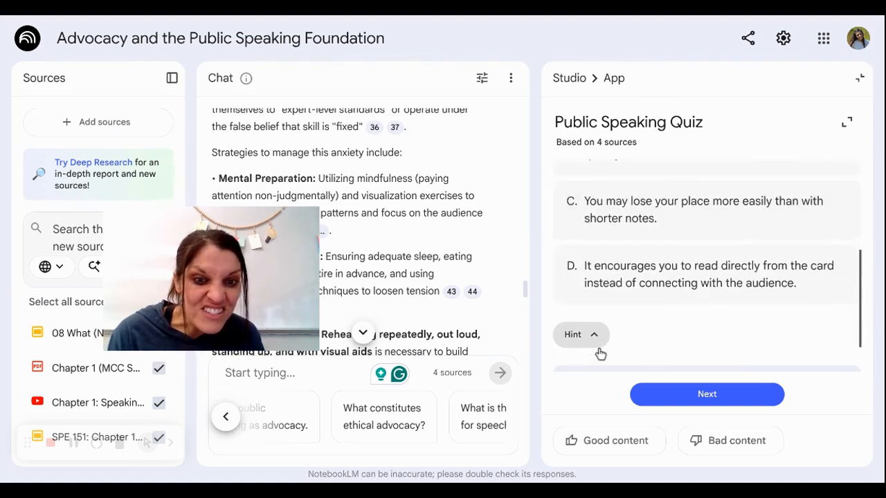
{"action": "scroll", "coordinate": [740, 346], "scroll_direction": "up", "scroll_amount": 5}
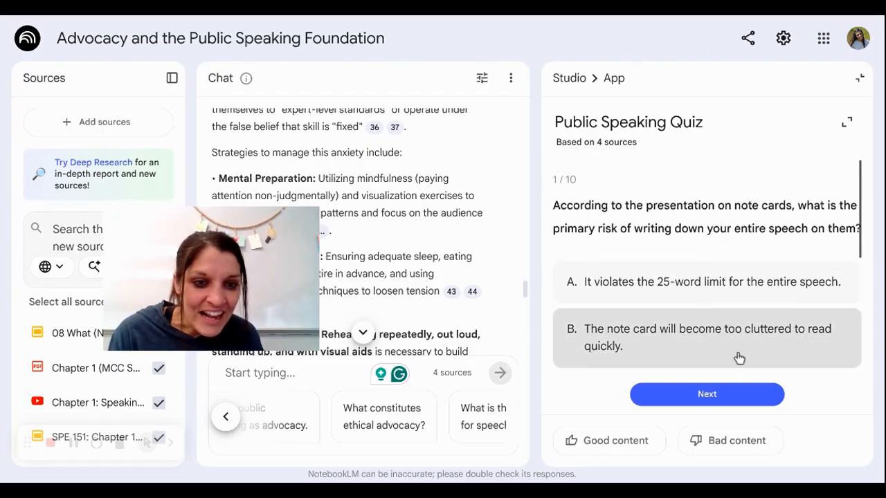
{"action": "scroll", "coordinate": [741, 358], "scroll_direction": "down", "scroll_amount": 3}
{"action": "scroll", "coordinate": [713, 311], "scroll_direction": "up", "scroll_amount": 3}
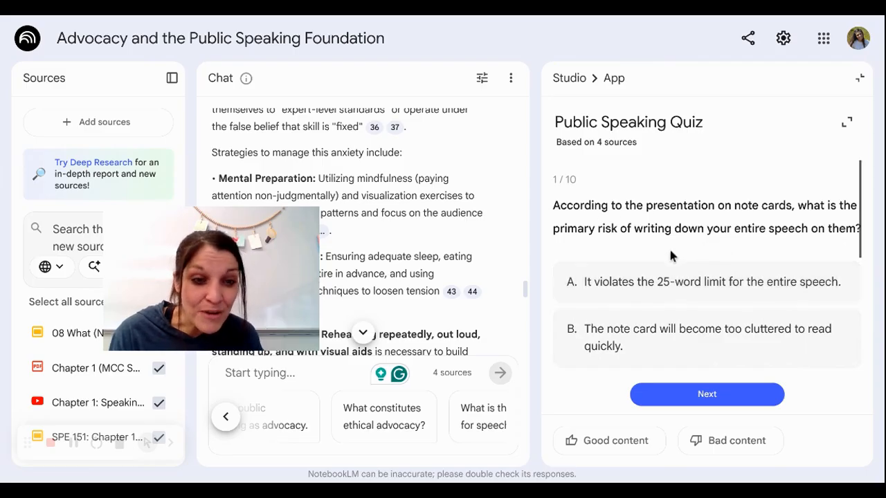
{"action": "scroll", "coordinate": [797, 239], "scroll_direction": "down", "scroll_amount": 1}
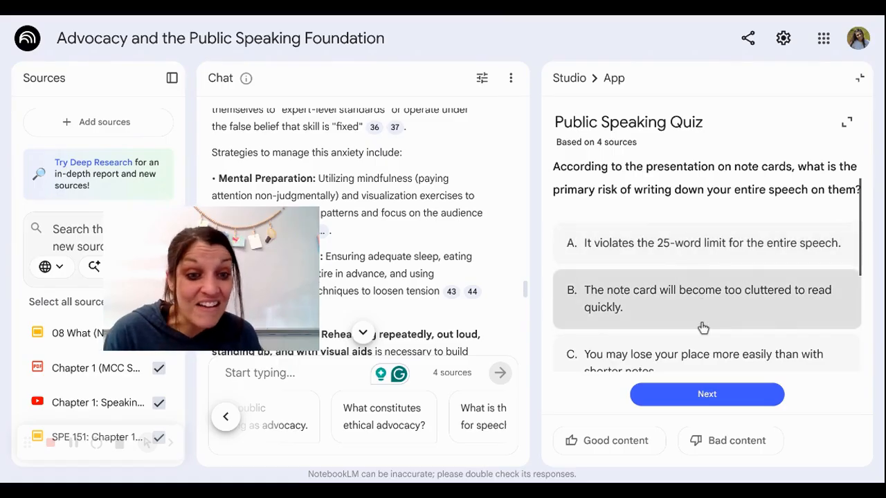
{"action": "scroll", "coordinate": [761, 259], "scroll_direction": "down", "scroll_amount": 1}
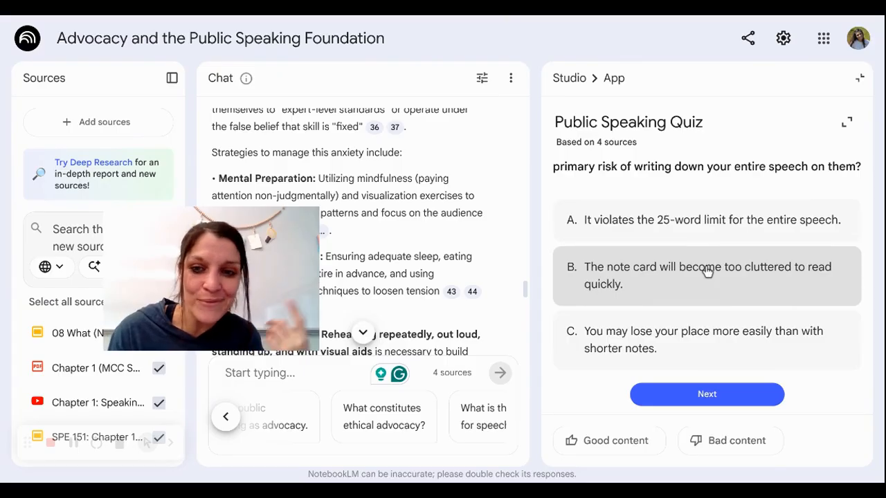
{"action": "scroll", "coordinate": [698, 342], "scroll_direction": "down", "scroll_amount": 3}
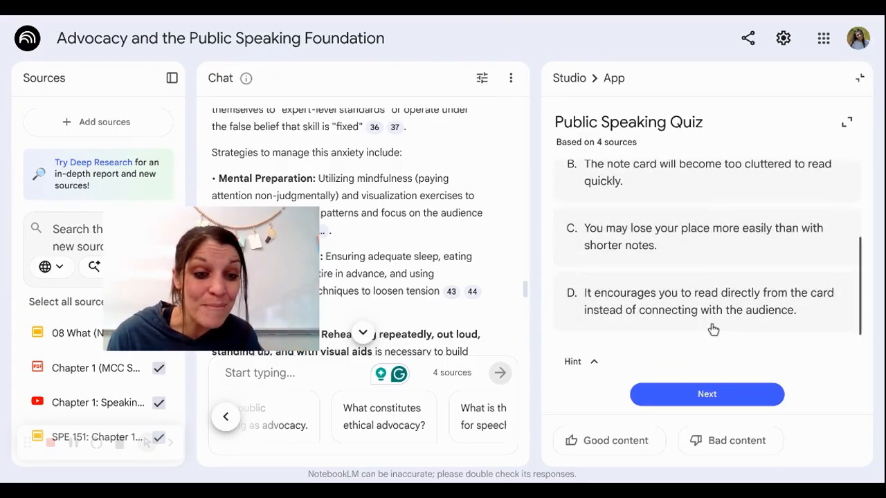
{"action": "scroll", "coordinate": [712, 324], "scroll_direction": "up", "scroll_amount": 4}
Answer quiz question 1 with option A and question 2 with option B, reading the feedback on each choice
{"action": "left_click", "coordinate": [707, 253]}
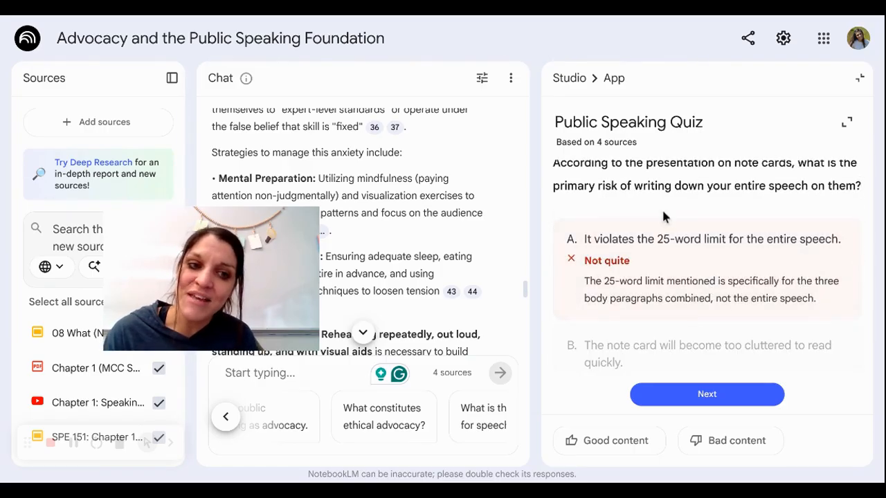
{"action": "scroll", "coordinate": [666, 314], "scroll_direction": "down", "scroll_amount": 1}
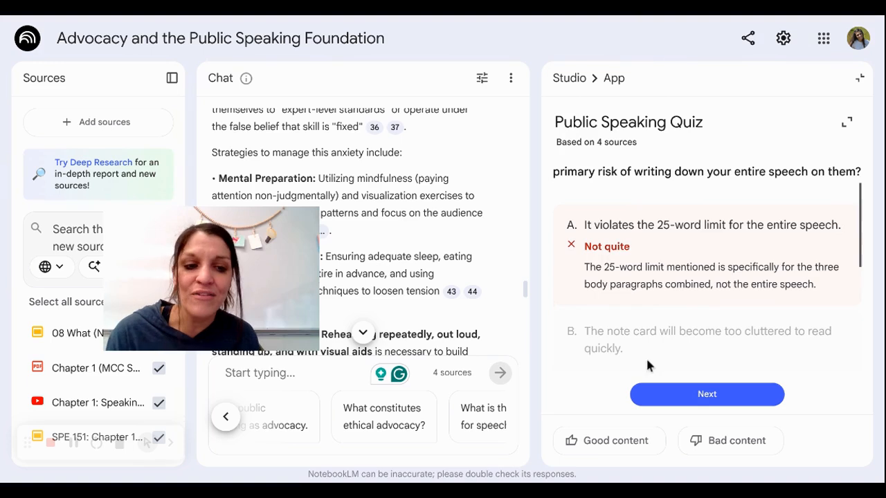
{"action": "left_click", "coordinate": [682, 394]}
{"action": "left_click", "coordinate": [667, 327]}
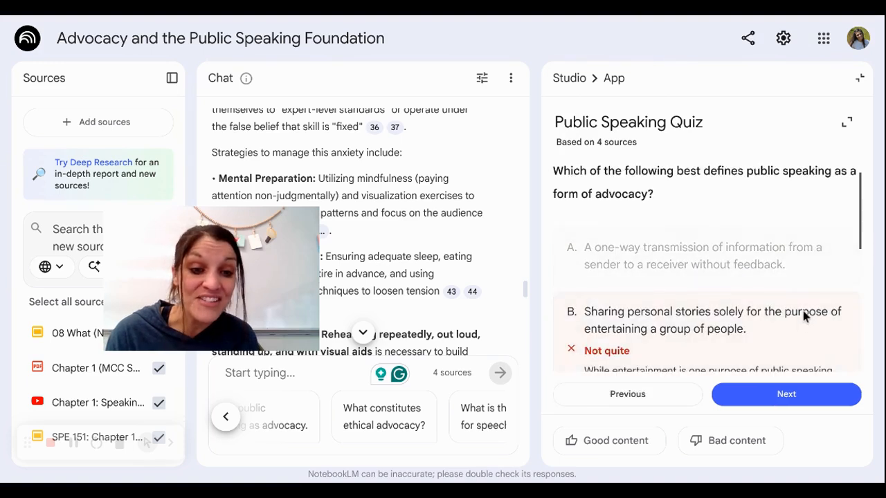
{"action": "scroll", "coordinate": [669, 305], "scroll_direction": "down", "scroll_amount": 2}
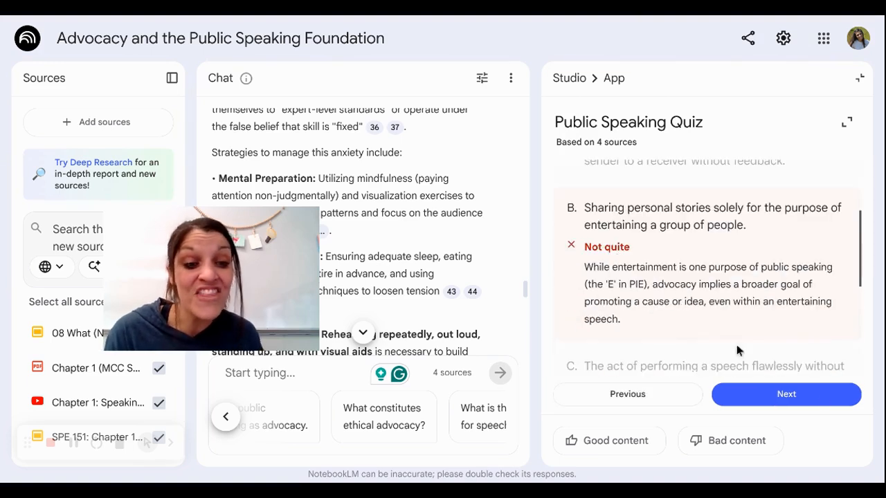
Go back to question 1 to review the explanation of the correct answer, and return to question 2
{"action": "left_click", "coordinate": [662, 394]}
{"action": "scroll", "coordinate": [735, 291], "scroll_direction": "down", "scroll_amount": 4}
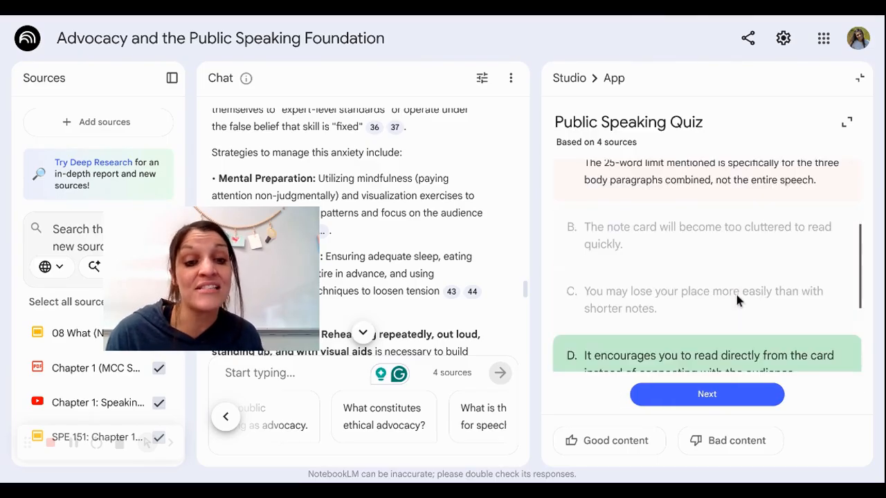
{"action": "scroll", "coordinate": [735, 291], "scroll_direction": "down", "scroll_amount": 2}
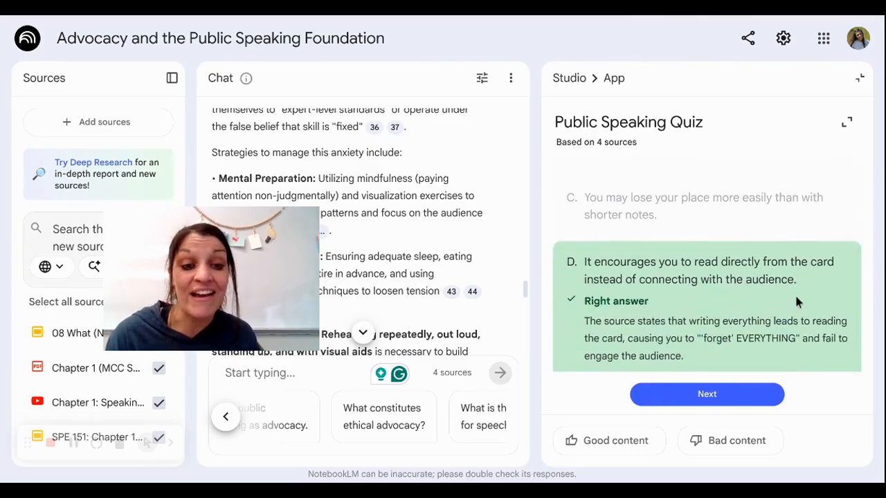
{"action": "scroll", "coordinate": [795, 294], "scroll_direction": "down", "scroll_amount": 1}
{"action": "left_click", "coordinate": [712, 399]}
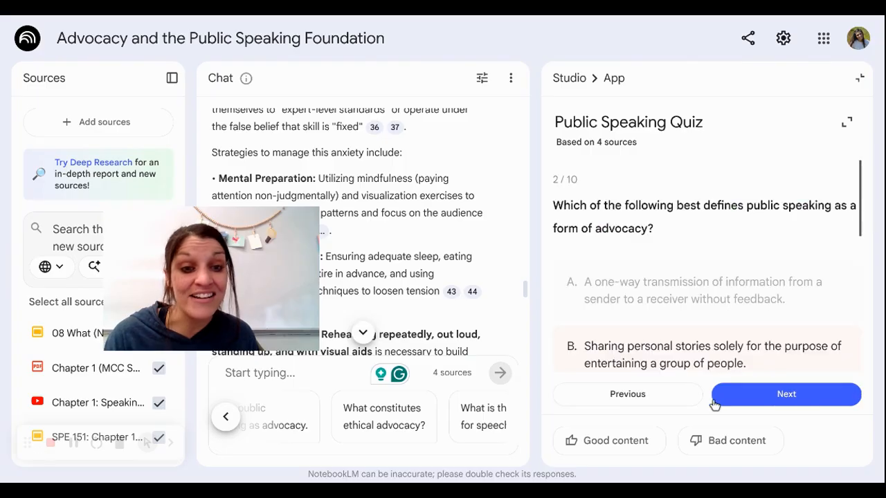
Close the quiz after viewing it enlarged, and generate flashcards and an Audio Overview from all four sources
{"action": "left_click", "coordinate": [846, 123]}
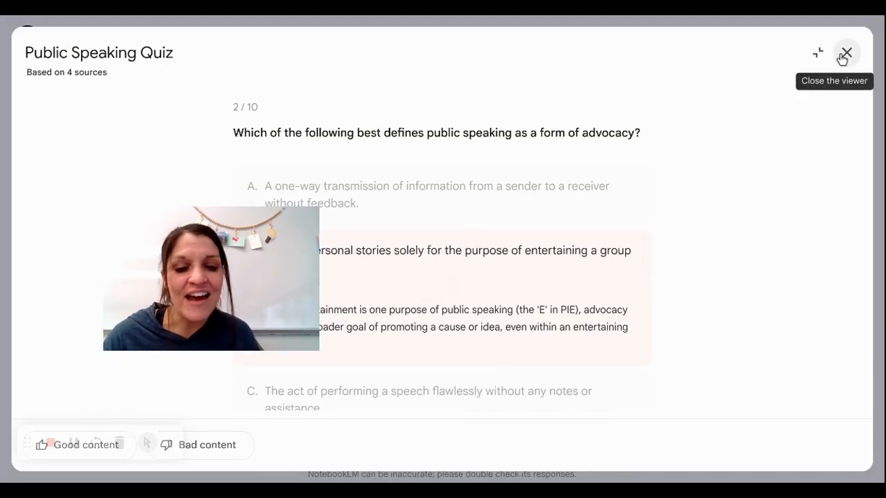
{"action": "left_click", "coordinate": [846, 53]}
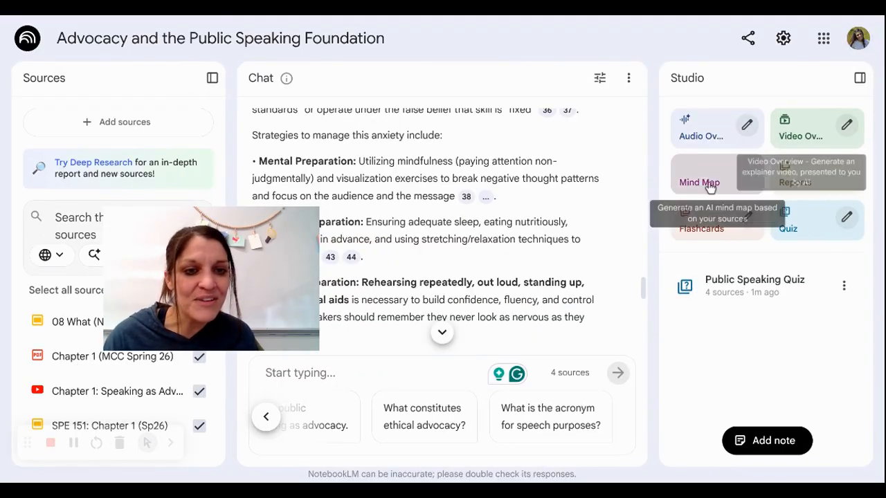
{"action": "left_click", "coordinate": [723, 231]}
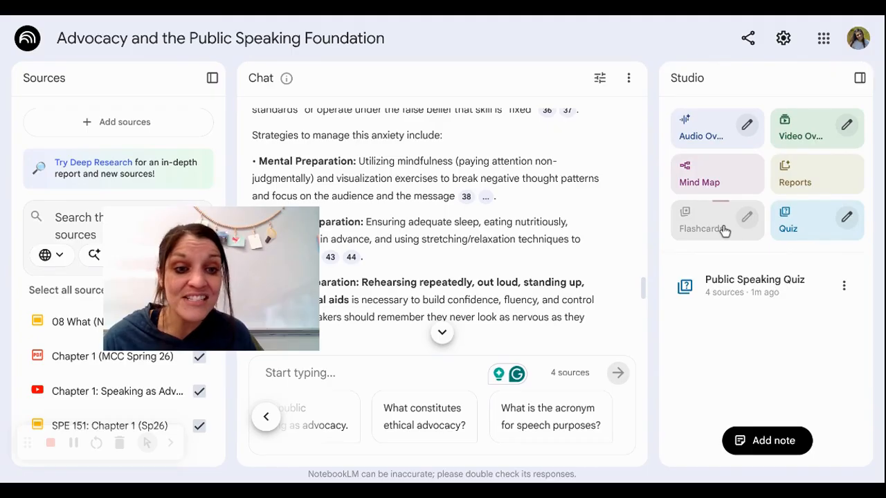
{"action": "left_click", "coordinate": [703, 134]}
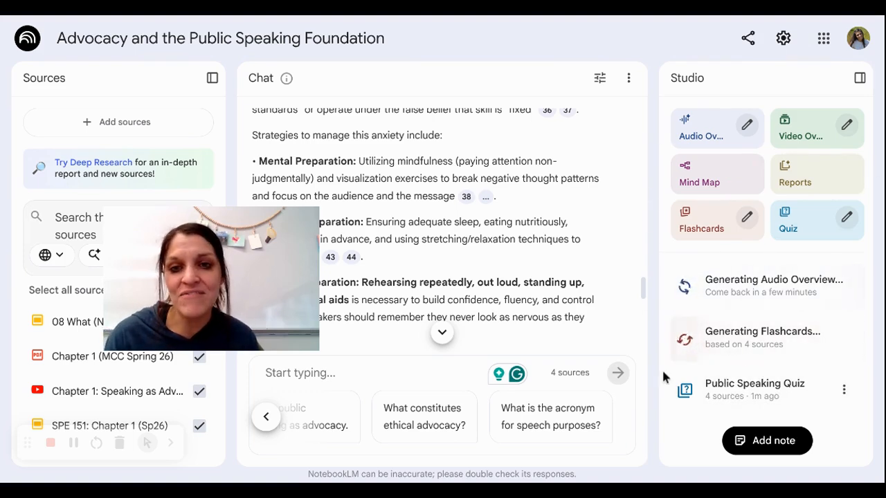
{"action": "scroll", "coordinate": [401, 229], "scroll_direction": "down", "scroll_amount": 10}
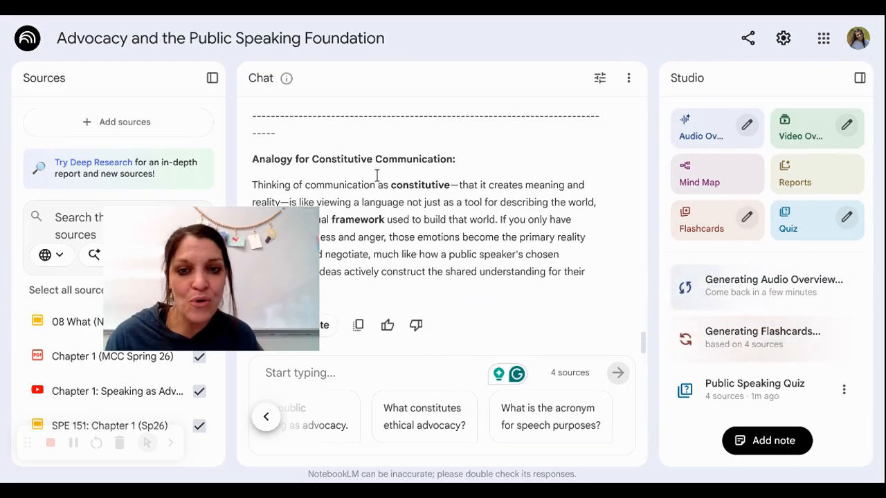
{"action": "left_click_drag", "start_coordinate": [267, 241], "coordinate": [415, 115]}
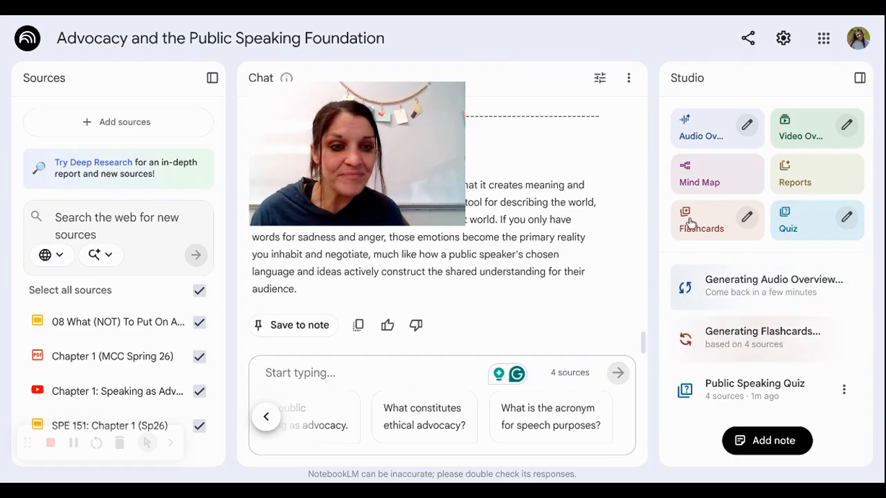
{"action": "left_click", "coordinate": [800, 183]}
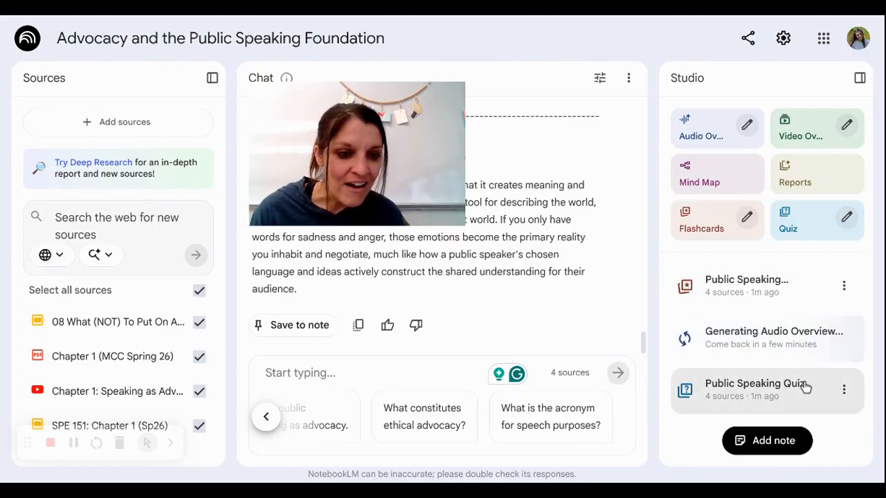
Open the Public Speaking flashcards enlarged, reveal the first card's answer, and have the chat explain the definition of public speaking
{"action": "left_click", "coordinate": [757, 283]}
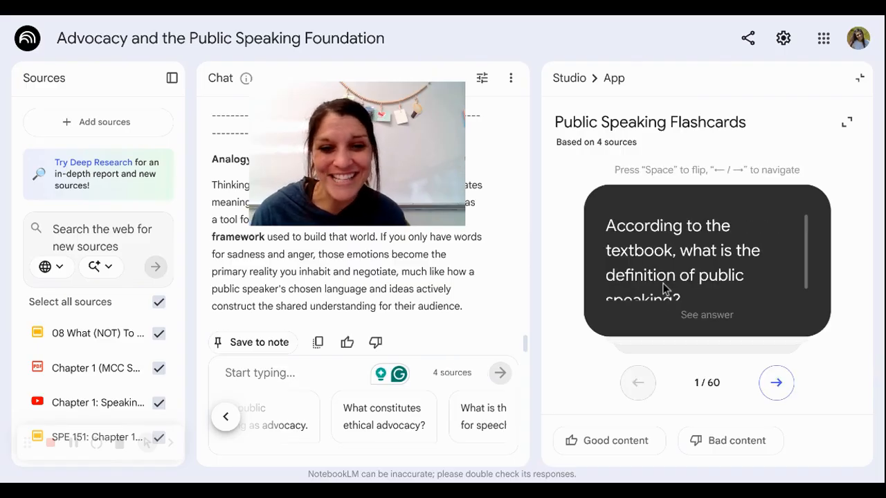
{"action": "left_click", "coordinate": [855, 125]}
{"action": "left_click_drag", "start_coordinate": [258, 119], "coordinate": [58, 183]}
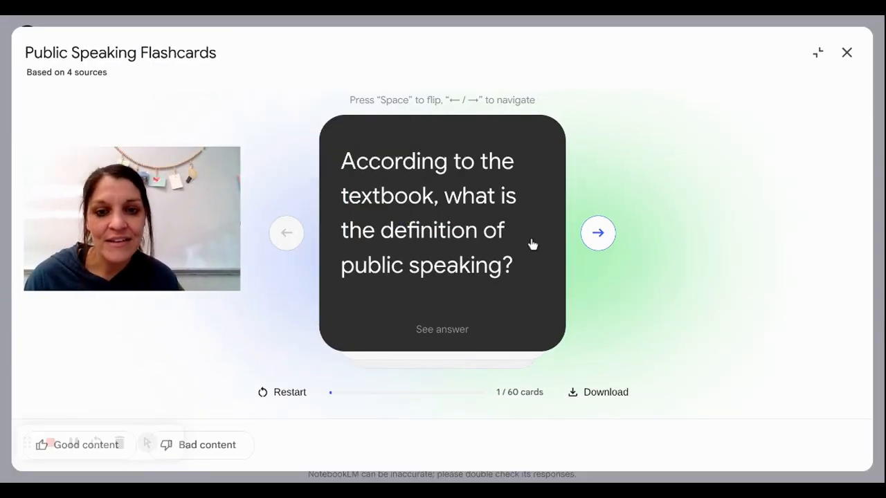
{"action": "left_click", "coordinate": [489, 275]}
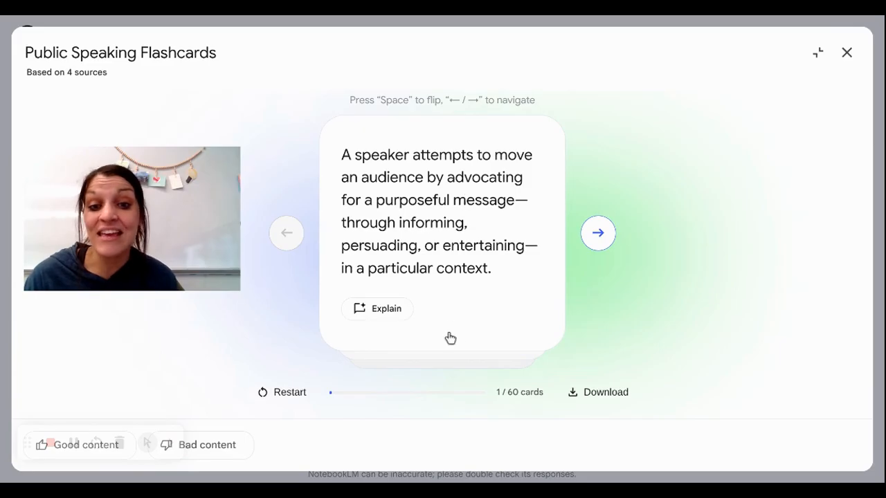
{"action": "left_click", "coordinate": [374, 312]}
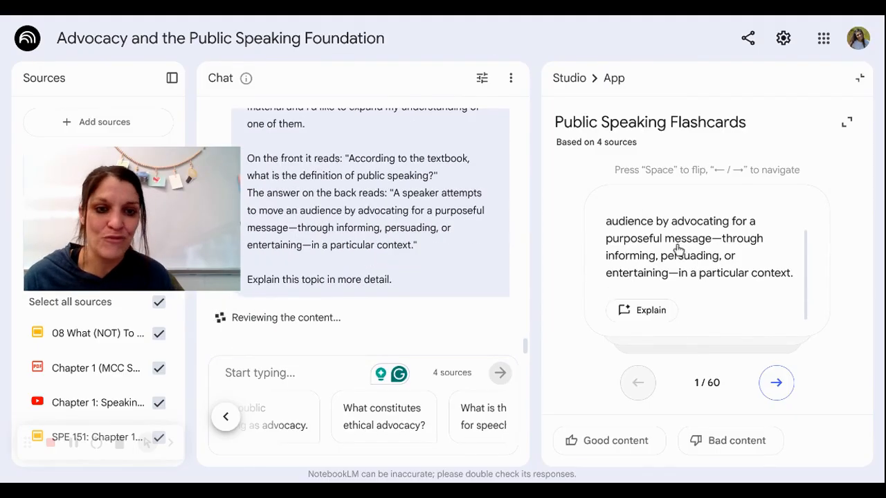
Reveal the second flashcard's answer on the PIE acronym and request its explanation, closing the flashcards when done
{"action": "left_click", "coordinate": [777, 384]}
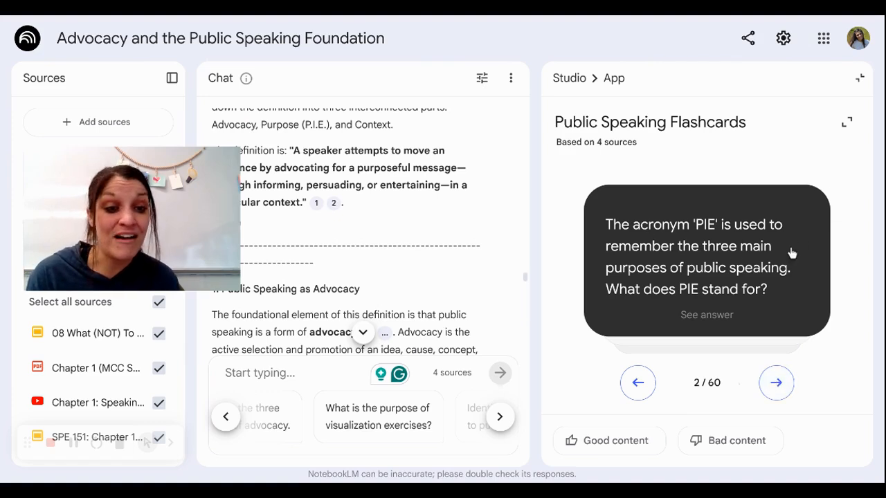
{"action": "left_click", "coordinate": [713, 256]}
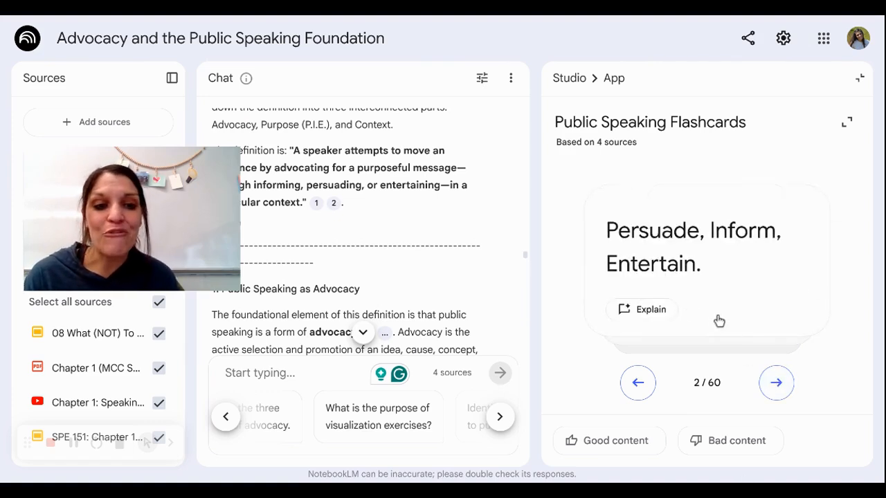
{"action": "left_click", "coordinate": [626, 311]}
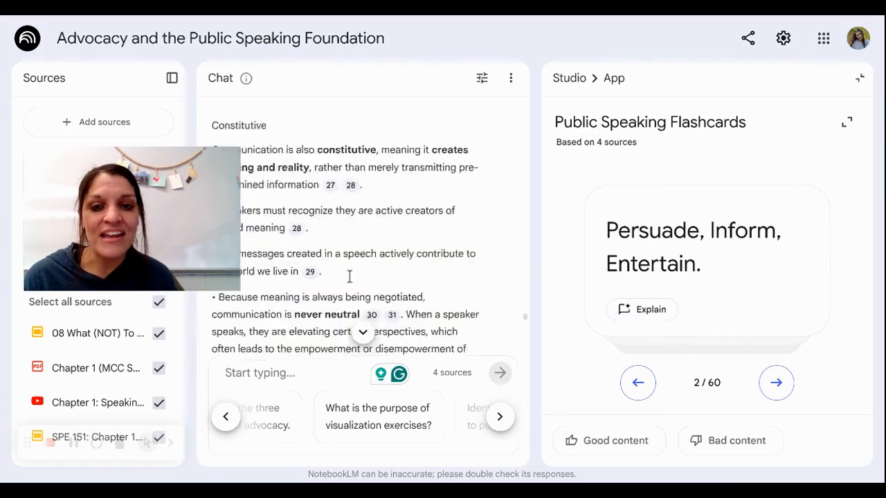
{"action": "left_click", "coordinate": [847, 122]}
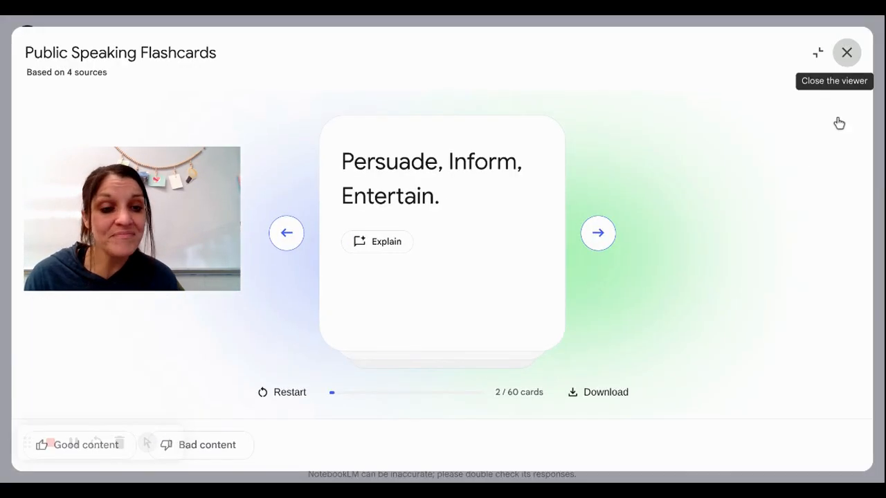
{"action": "left_click", "coordinate": [846, 52]}
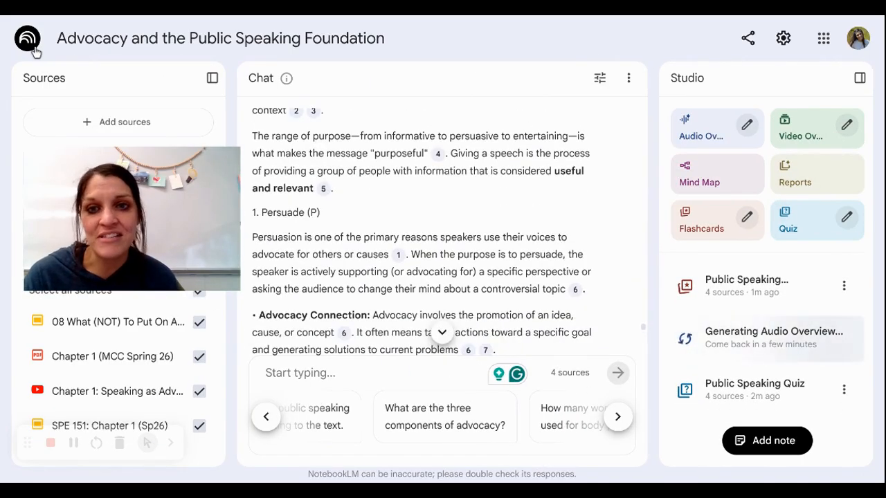
Open the notebook "Independent Reading and Writing Assignment One" from the notebook overview and play its existing Audio Overview
{"action": "left_click", "coordinate": [33, 47]}
{"action": "scroll", "coordinate": [652, 316], "scroll_direction": "down", "scroll_amount": 1}
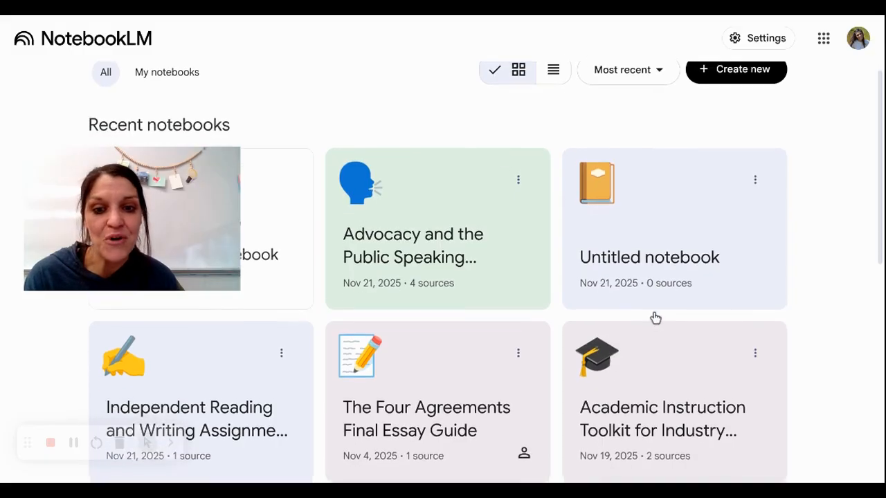
{"action": "left_click", "coordinate": [235, 410]}
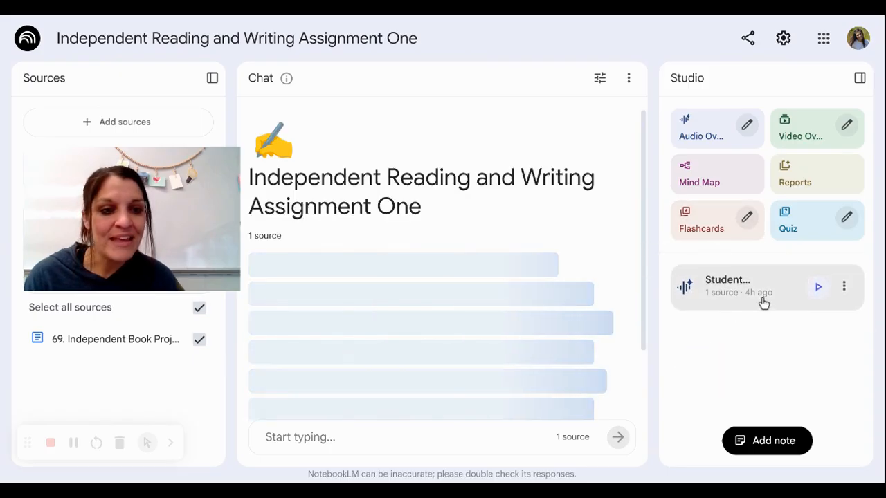
{"action": "left_click", "coordinate": [754, 298]}
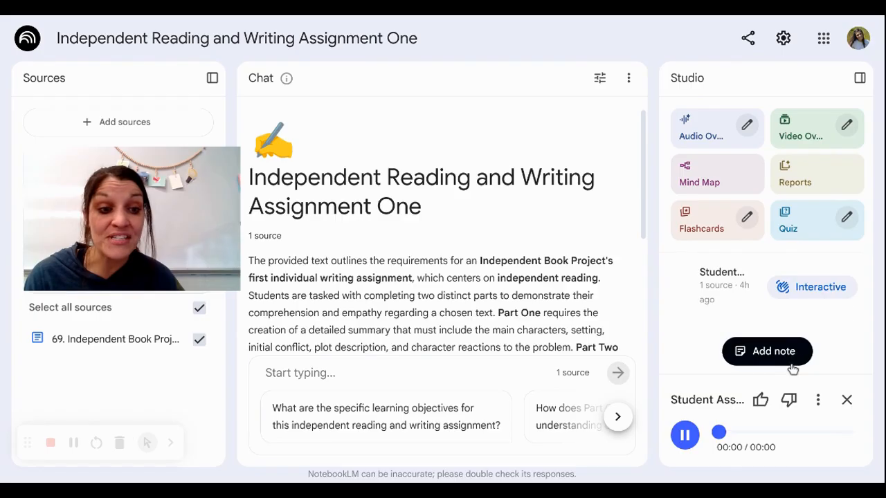
Switch the student assignment Audio Overview to interactive mode, then restart and pause its playback
{"action": "left_click", "coordinate": [810, 288]}
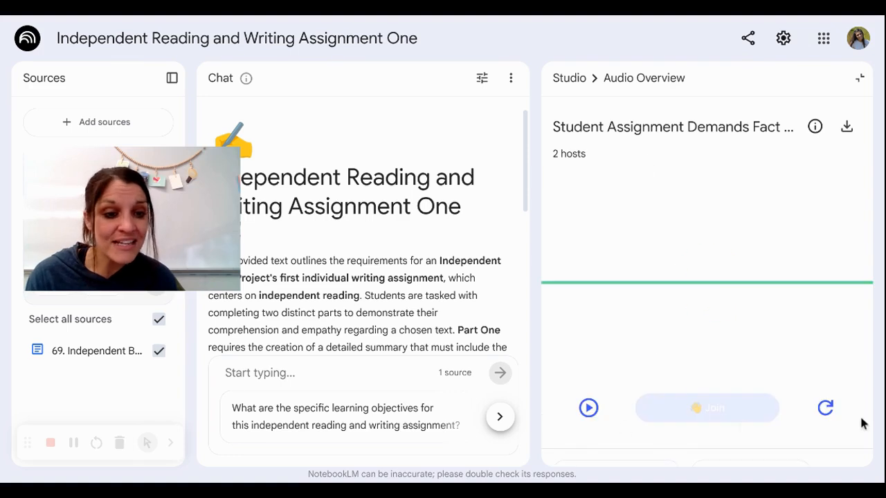
{"action": "left_click", "coordinate": [826, 411]}
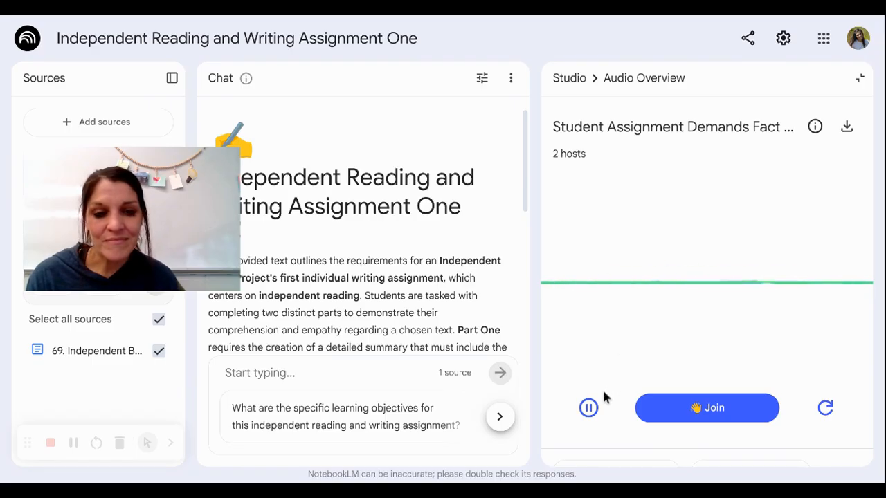
{"action": "left_click", "coordinate": [588, 408]}
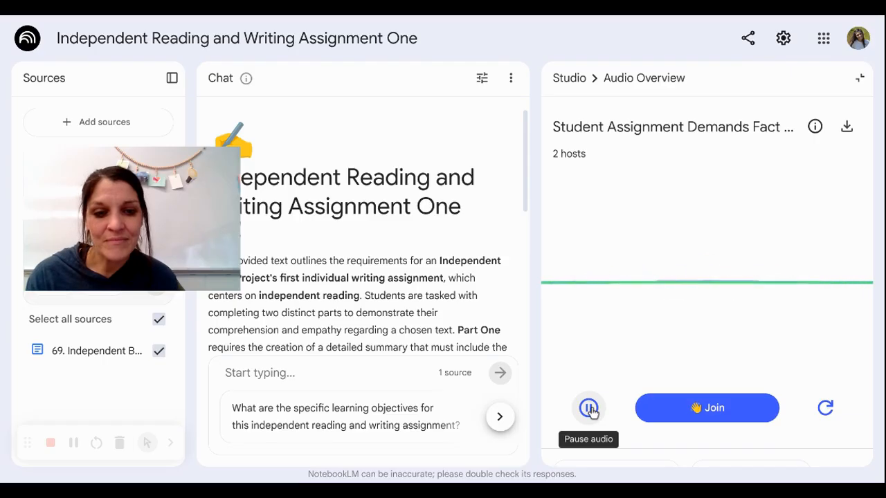